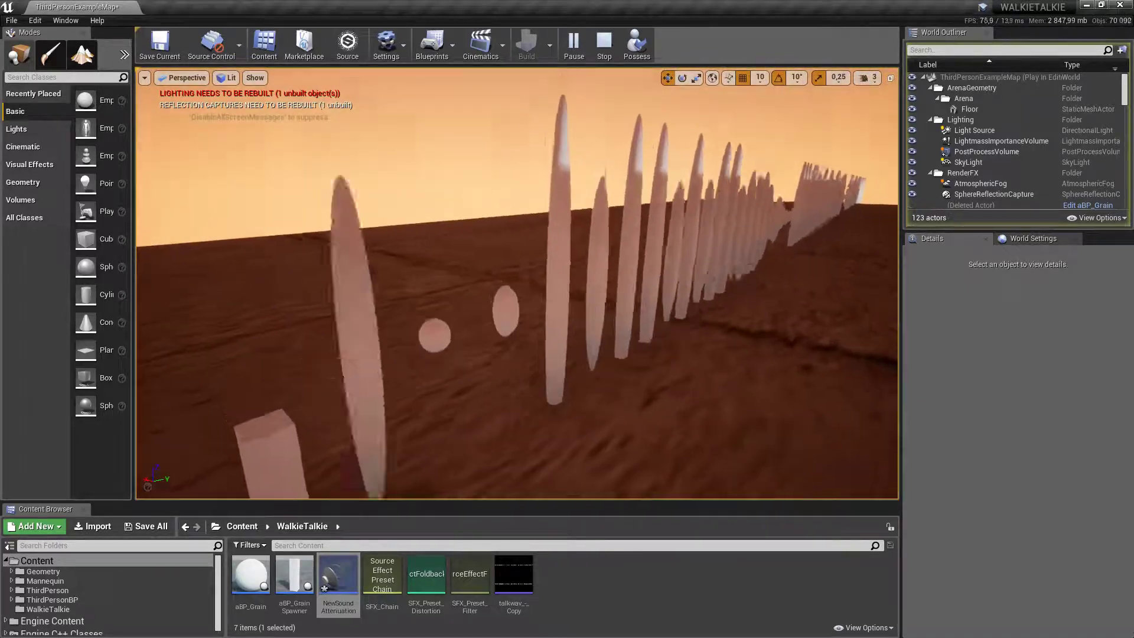
Select the grain spawner block and set its Spawn Loop Time to 0,5.
click(256, 440)
click(1021, 475)
text(0,5)
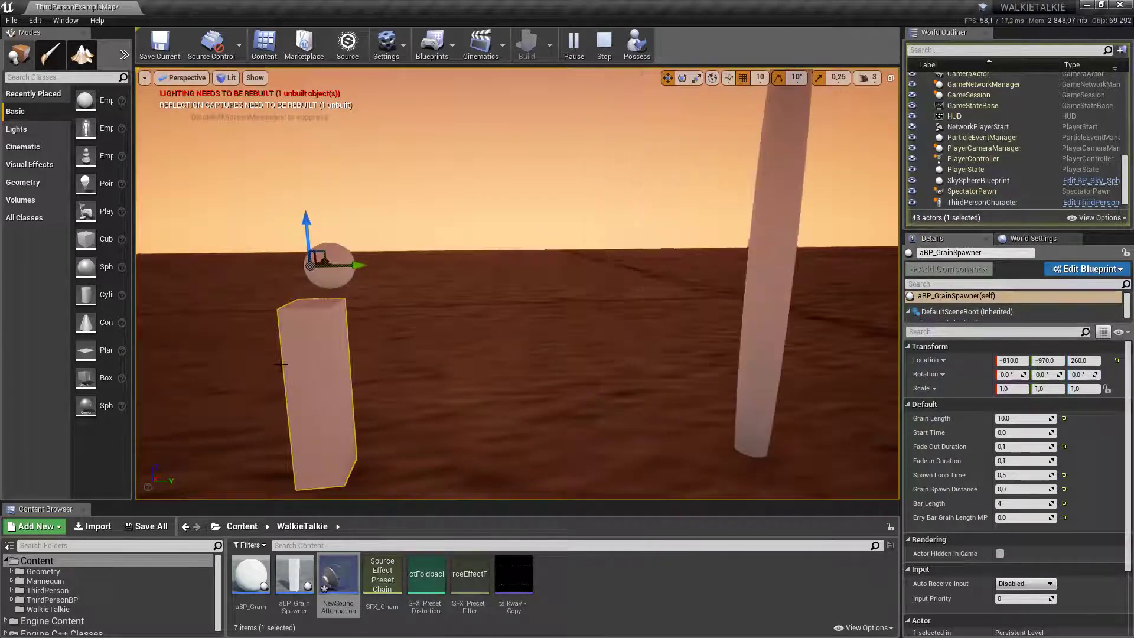
Reselect the grain spawner block and lower its Spawn Loop Time to 0,1.
click(281, 366)
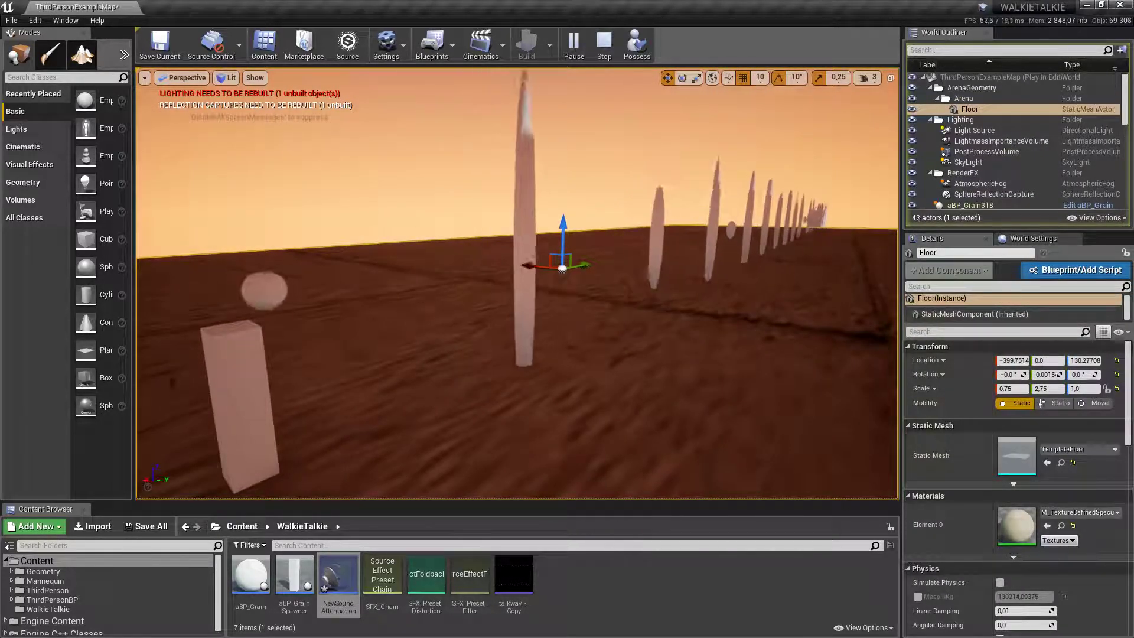
click(242, 401)
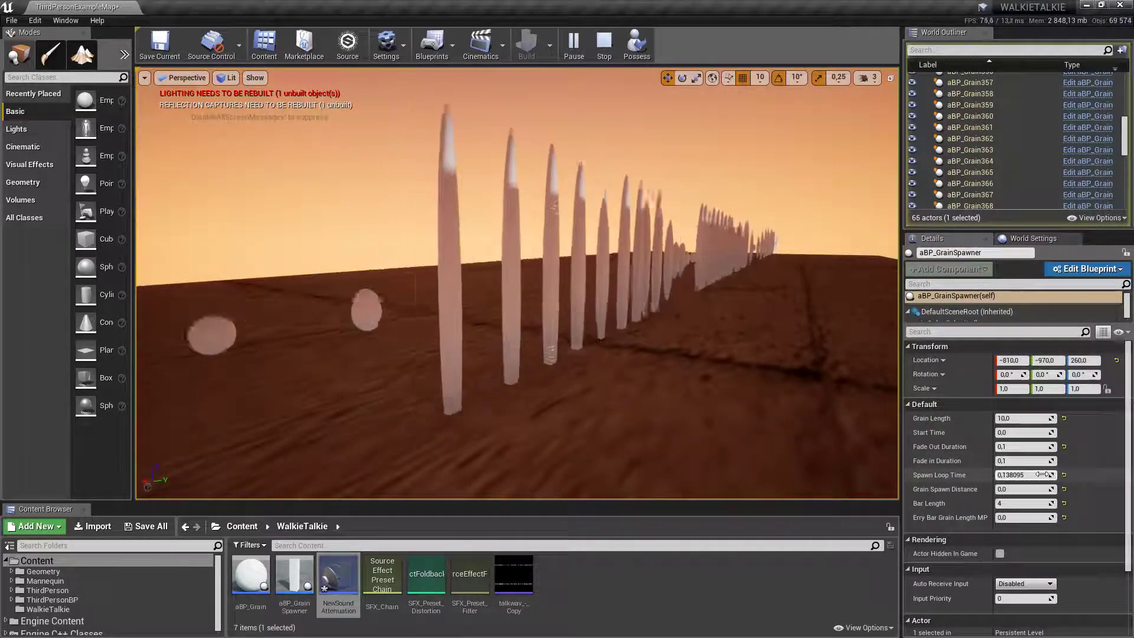
drag(1041, 474, 1051, 473)
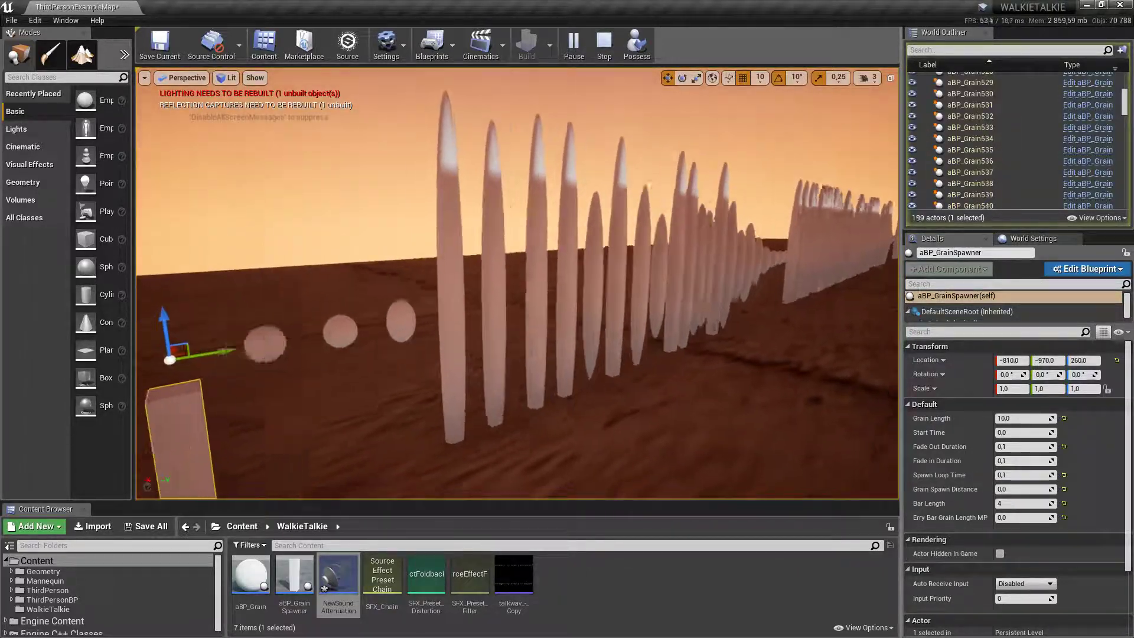
Set the spawner's Grain Length to 0,2 and Erry Bar Grain Length MP to 4.
drag(1039, 418, 1004, 418)
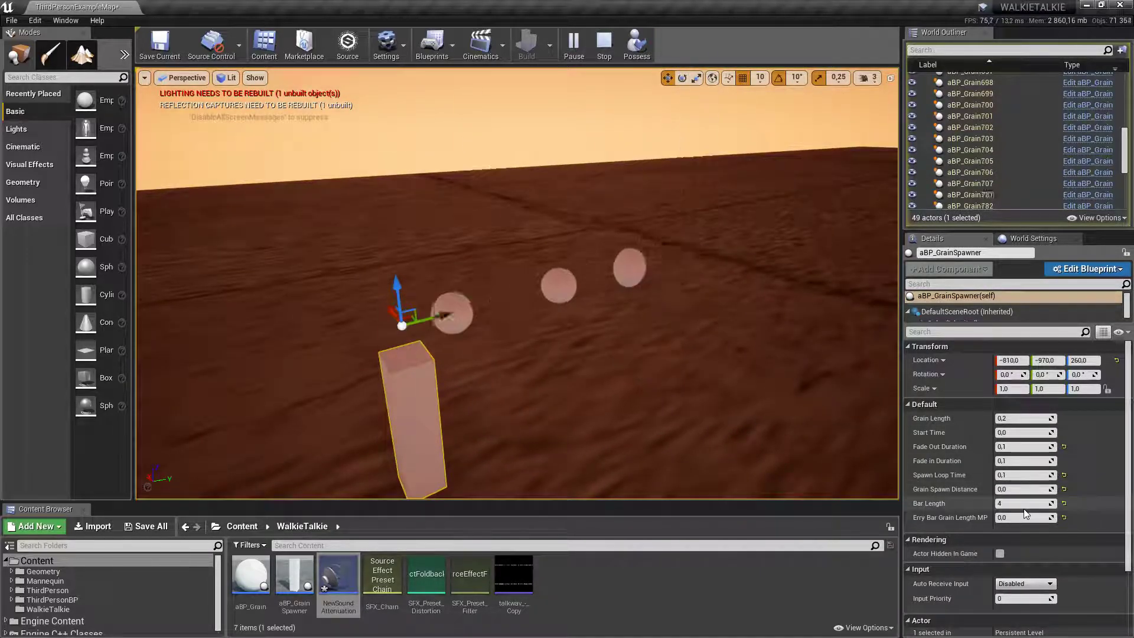
text(2)
key(Return)
text(14)
key(Return)
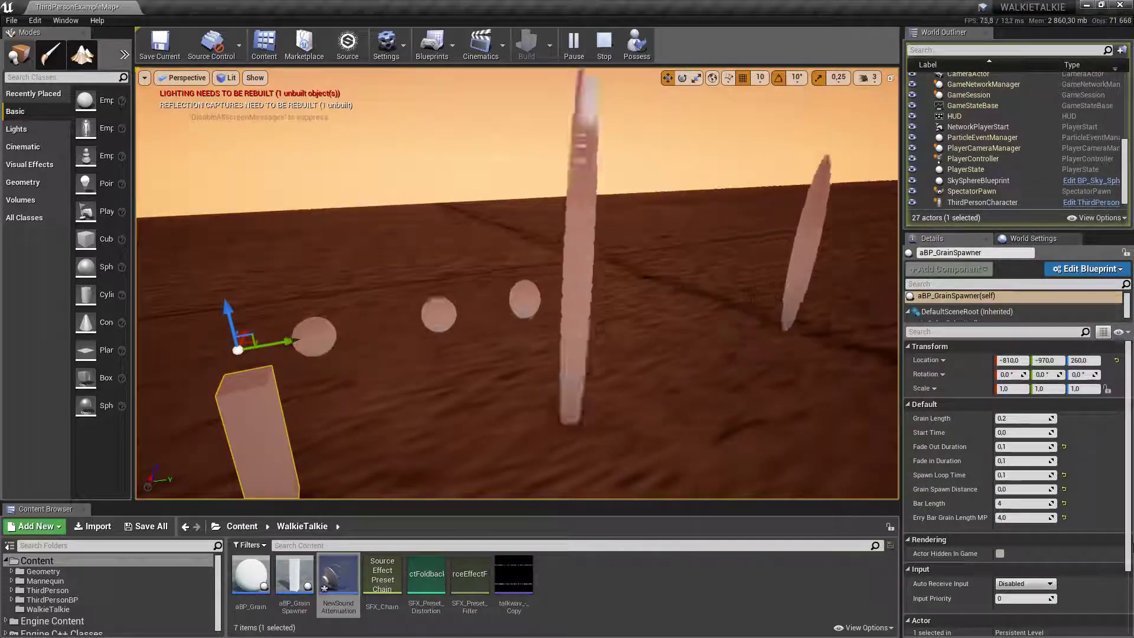
Set the grain spawner's Spawn Loop Time to 0,2.
click(1013, 475)
text(0,2)
key(Return)
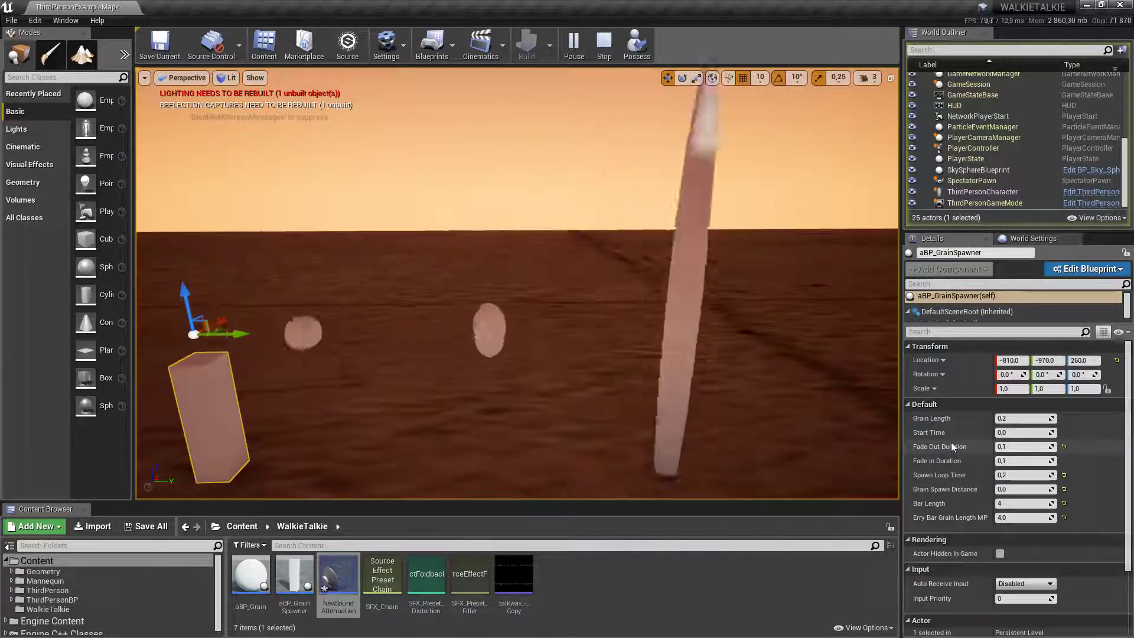
Set the spawner's Fade Out Duration and Fade in Duration both to 0.
click(1040, 444)
text(0.)
text(0)
key(Tab)
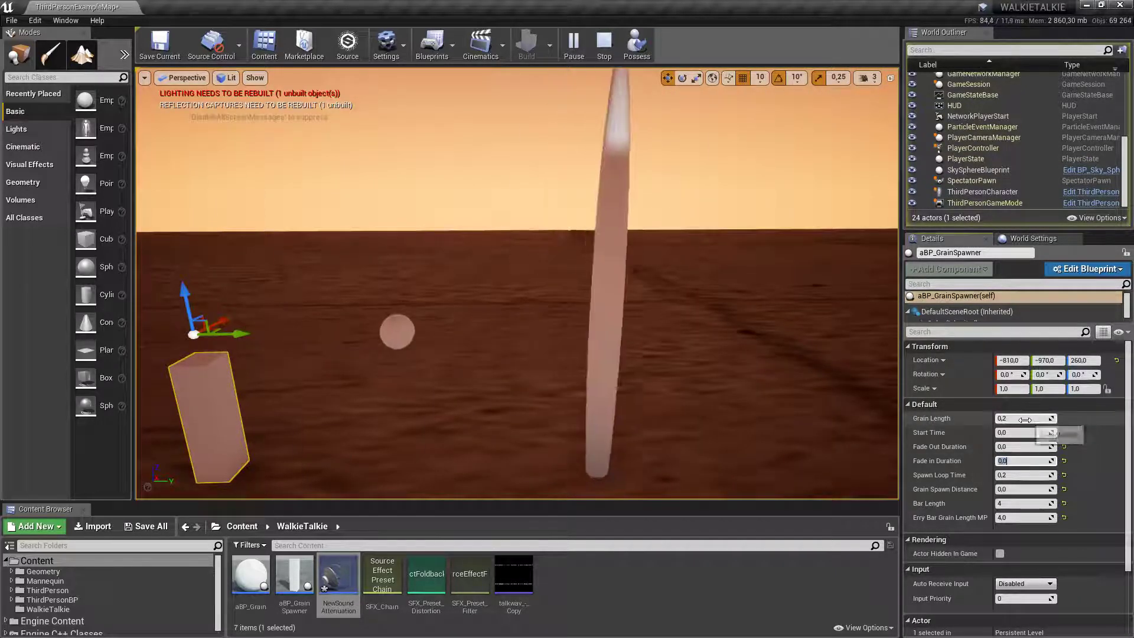
Try Grain Length values of 0,1 and 0,2 and raise the spawner's Start Time from 1 to about 1,59.
click(1005, 419)
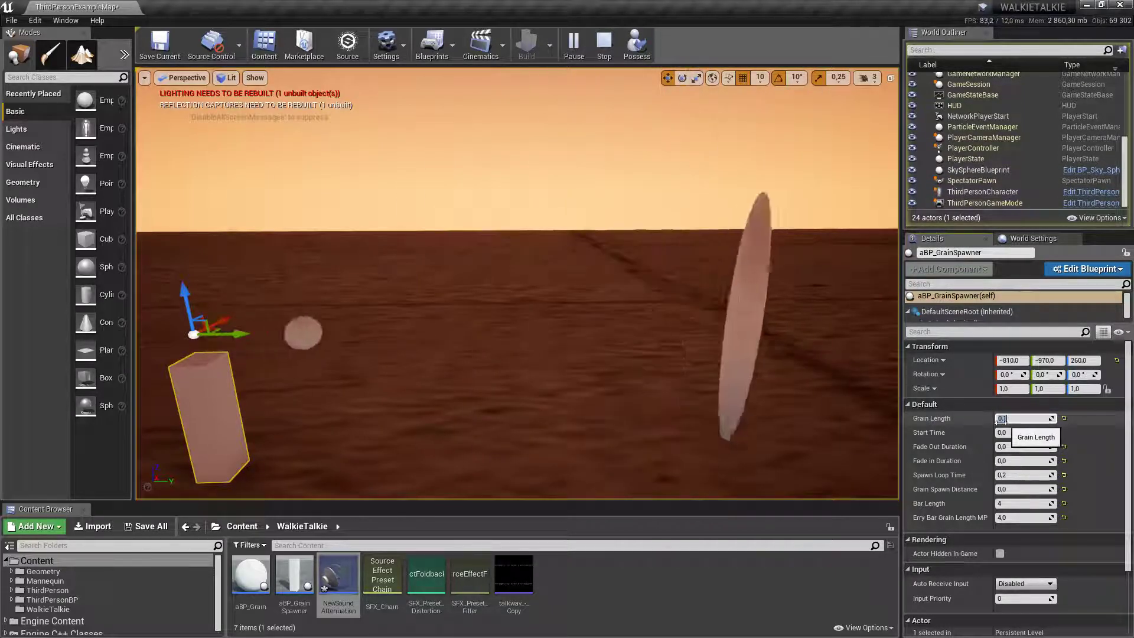
click(1029, 430)
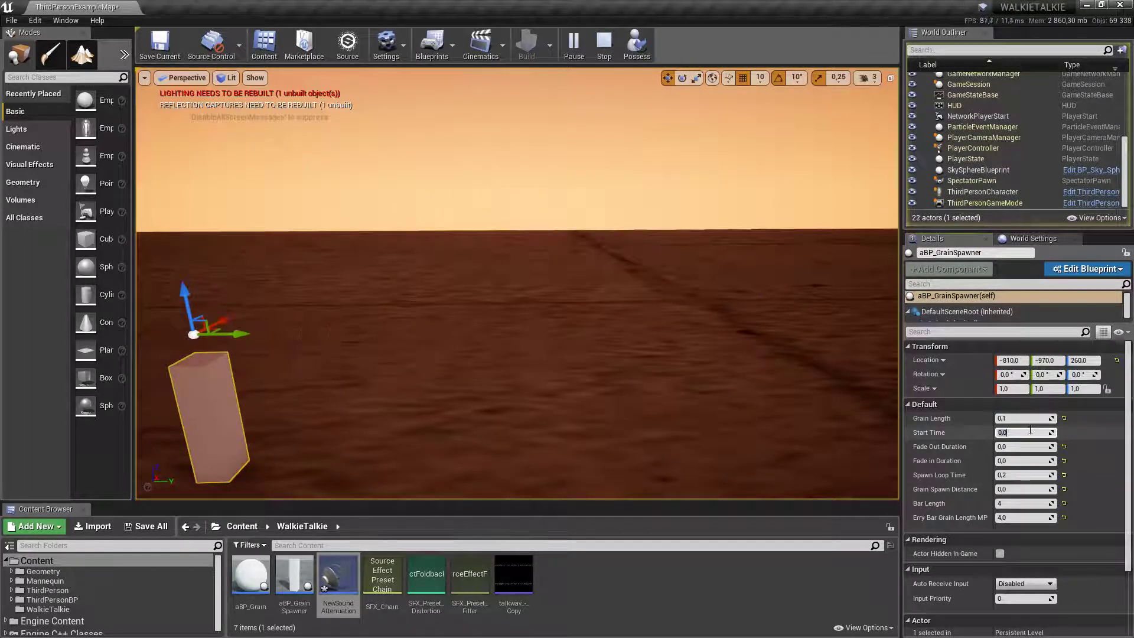
text(1)
key(shift+Tab)
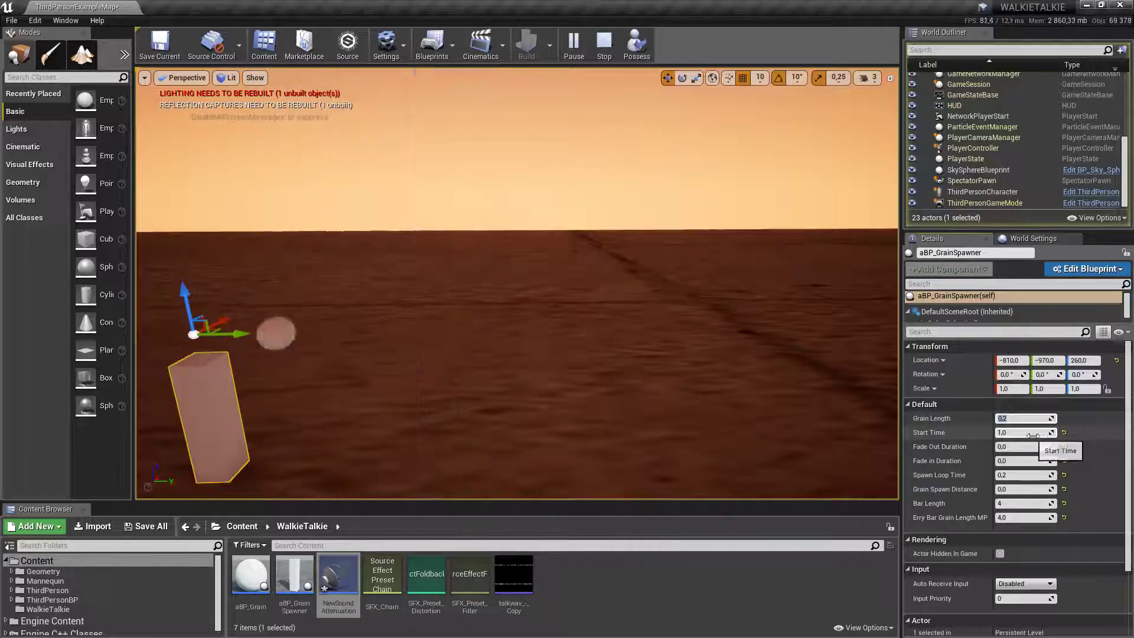
drag(1031, 436, 1028, 432)
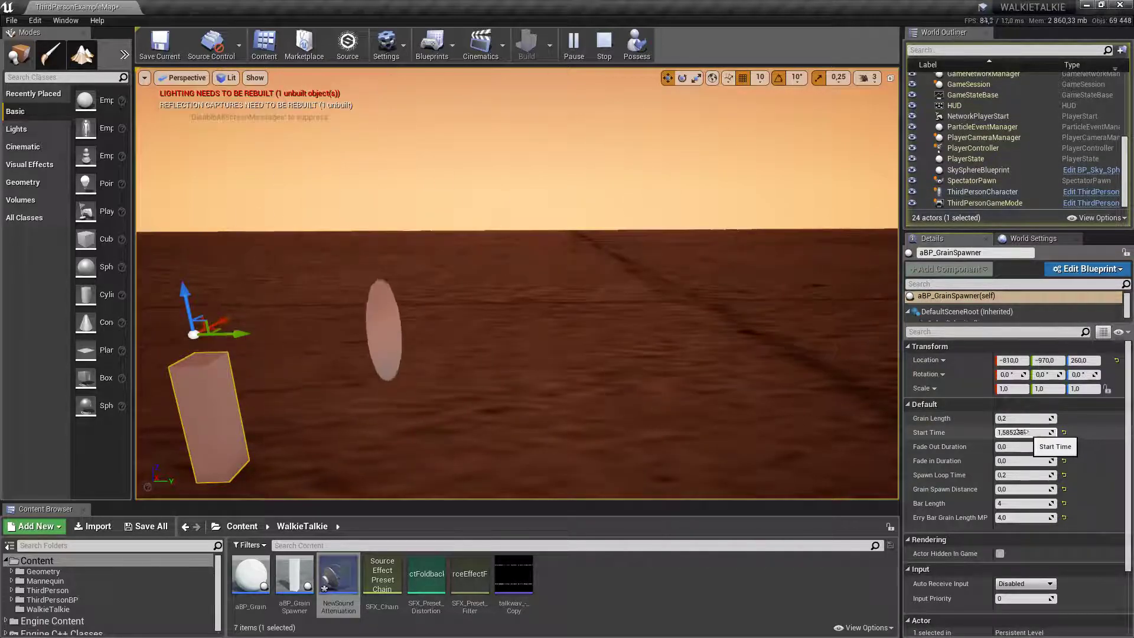
Set Spawn Loop Time to 0,1 and Grain Length to 0,5, and raise Start Time to about 4,29.
drag(1029, 476, 1024, 476)
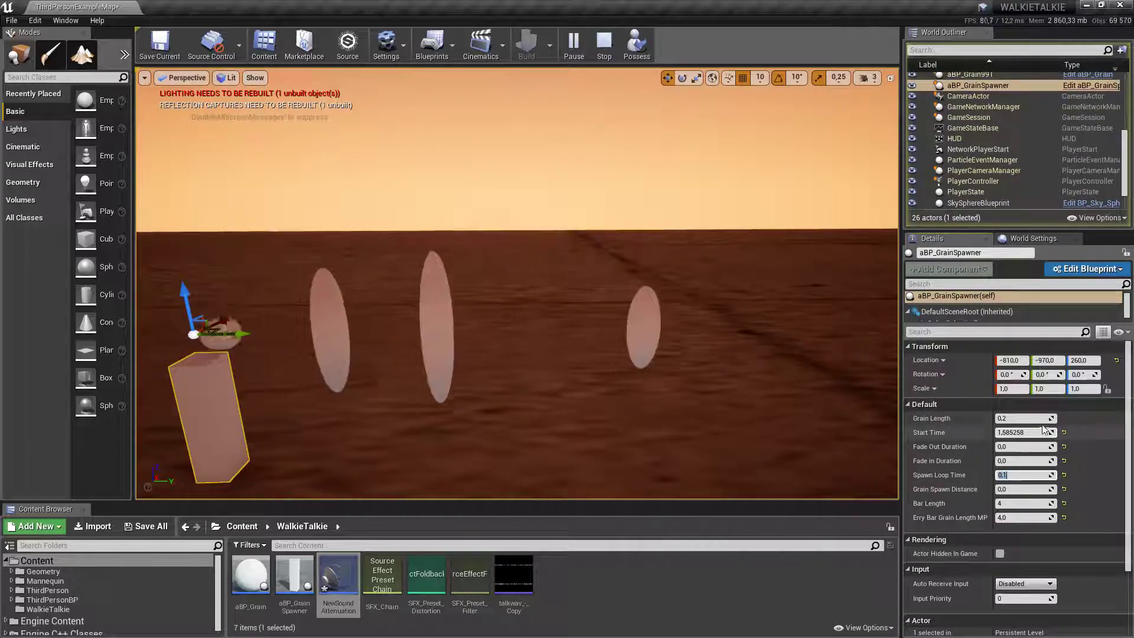
key(Return)
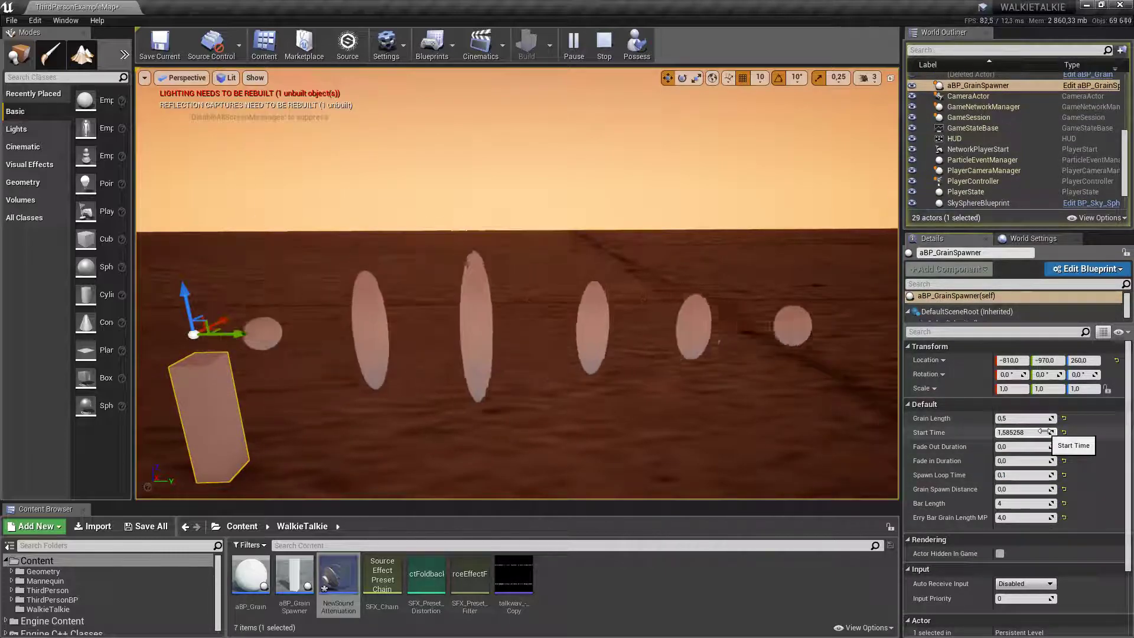
drag(1023, 433, 1040, 433)
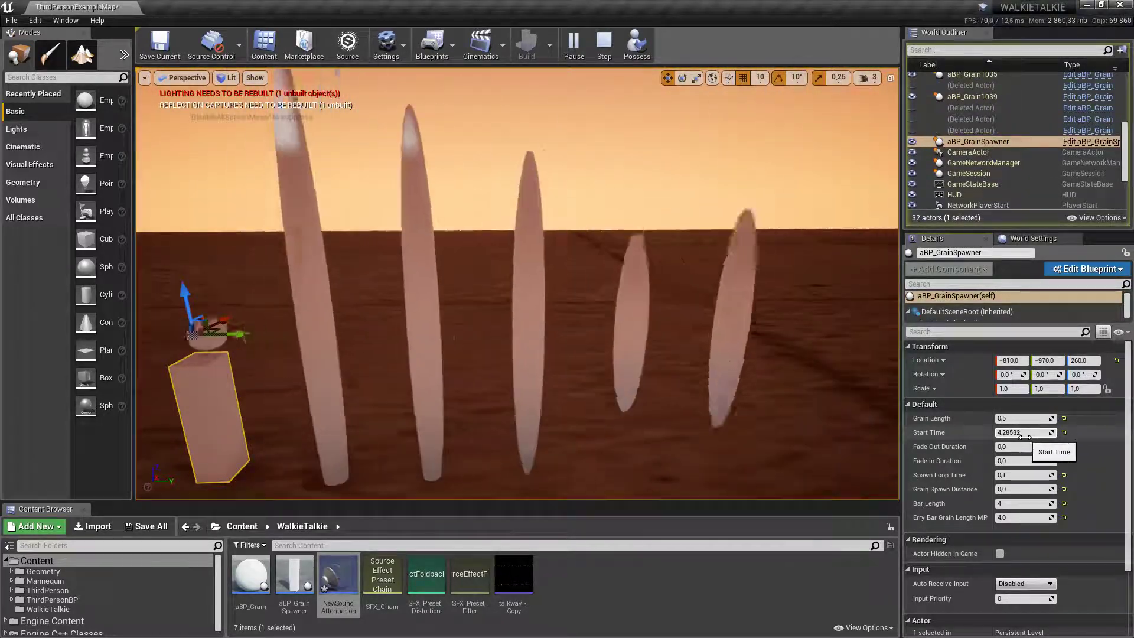
Set the spawner's Erry Bar Grain Length MP to 0.
right_drag(534, 329, 569, 322)
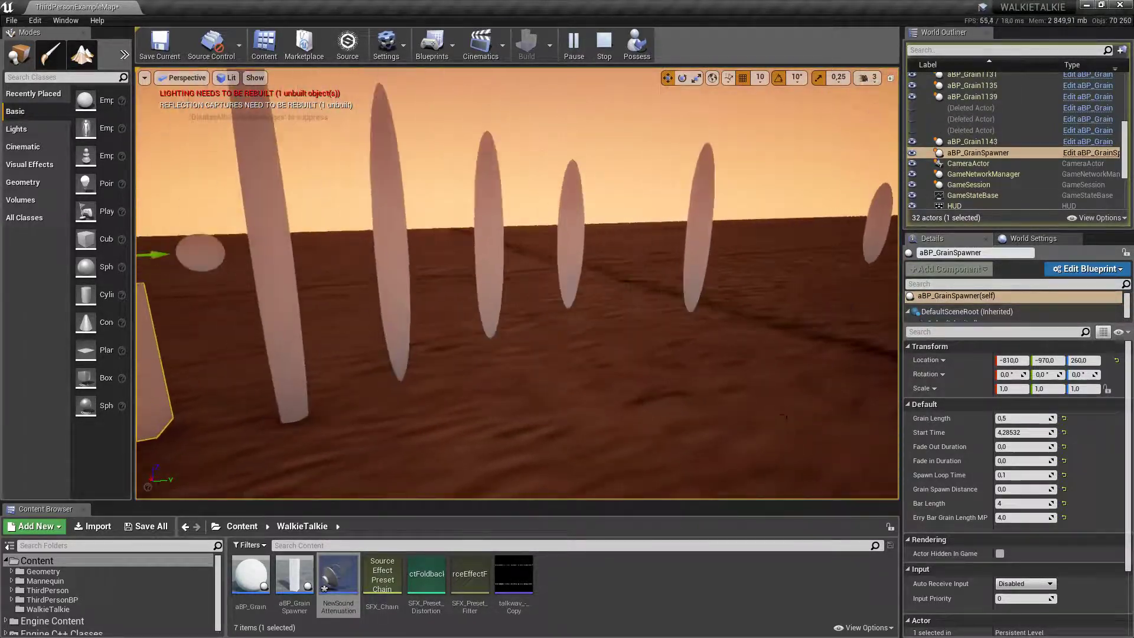
text(0)
key(Return)
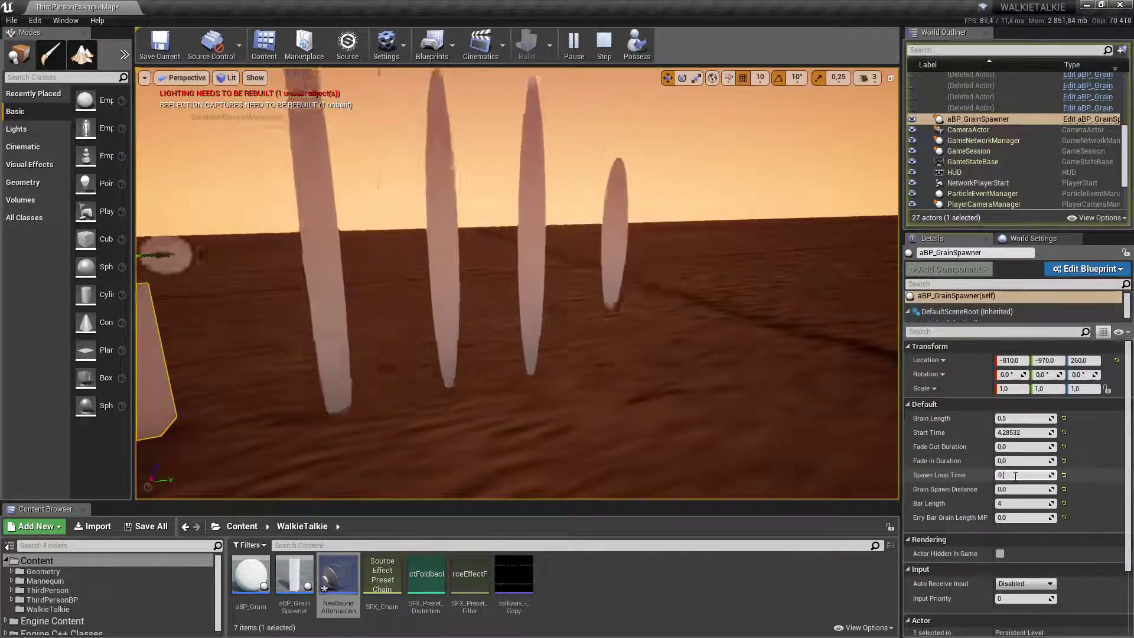
Set the spawner's Spawn Loop Time to 0,5 and Grain Length to 12.
click(1016, 476)
text(0.5)
click(1018, 419)
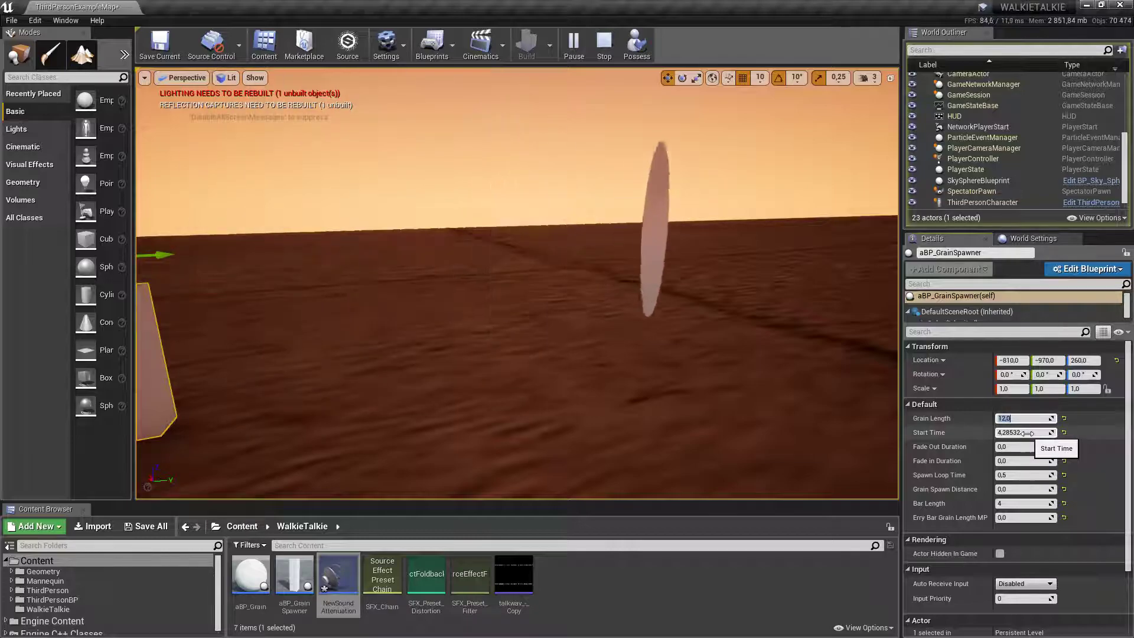
Reset the grain spawner's Start Time to 0.
click(1028, 433)
text(0)
key(Return)
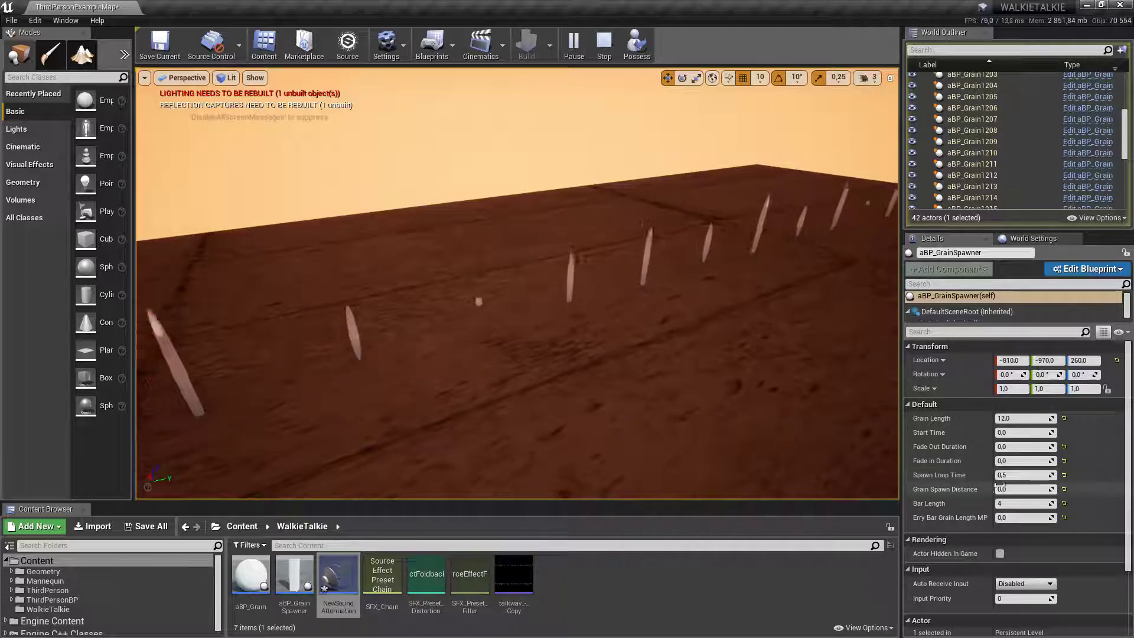
Try different Spawn Loop Time values on the grain spawner, from 0,1 through 0,8 and 1 up to 3.
text(,1)
key(Return)
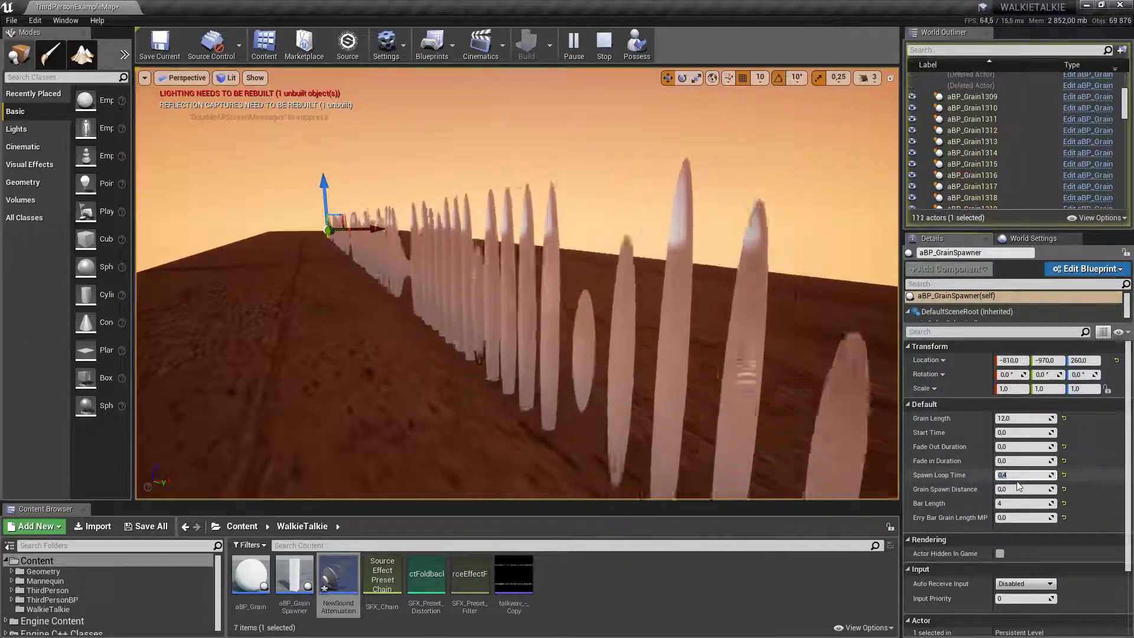
text(0,8)
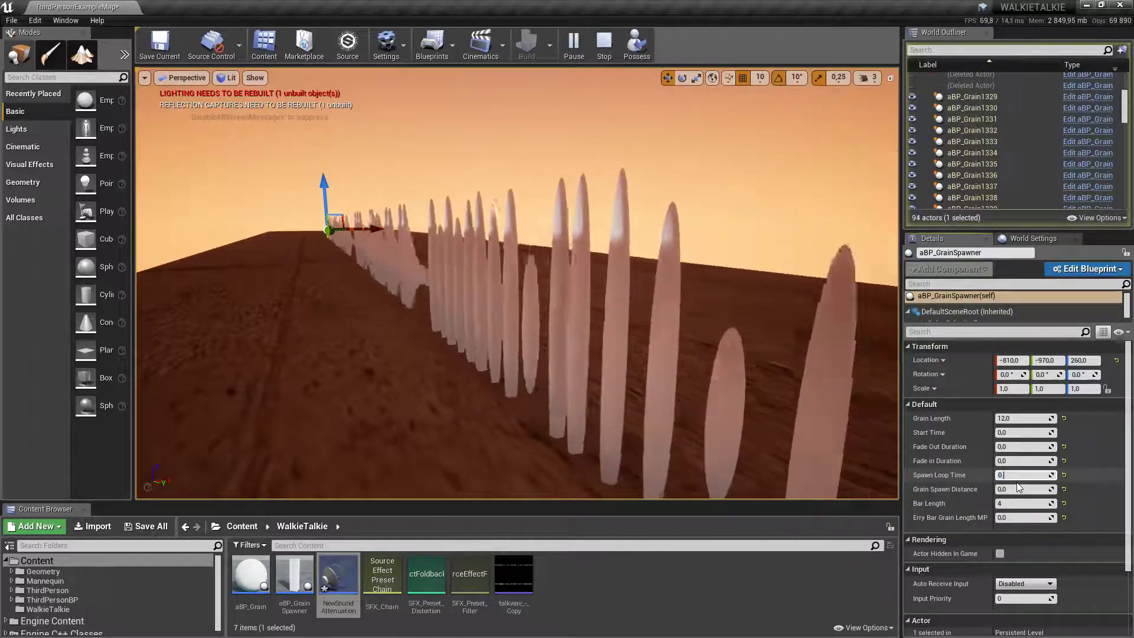
text(0,)
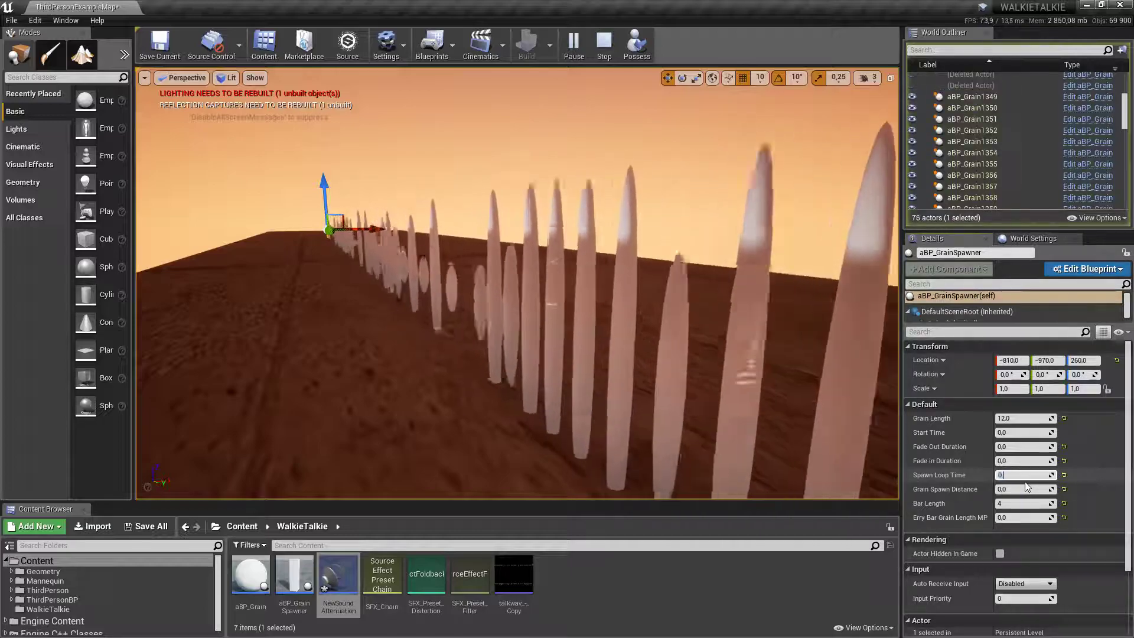
key(BackSpace)
text(1)
key(Return)
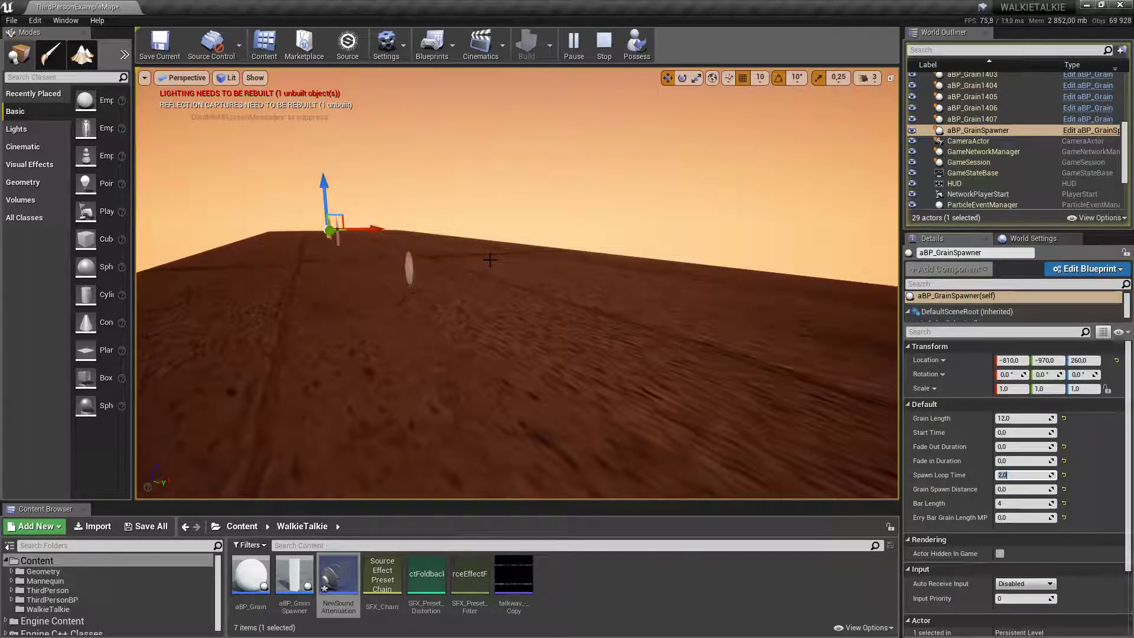
text(3)
key(Return)
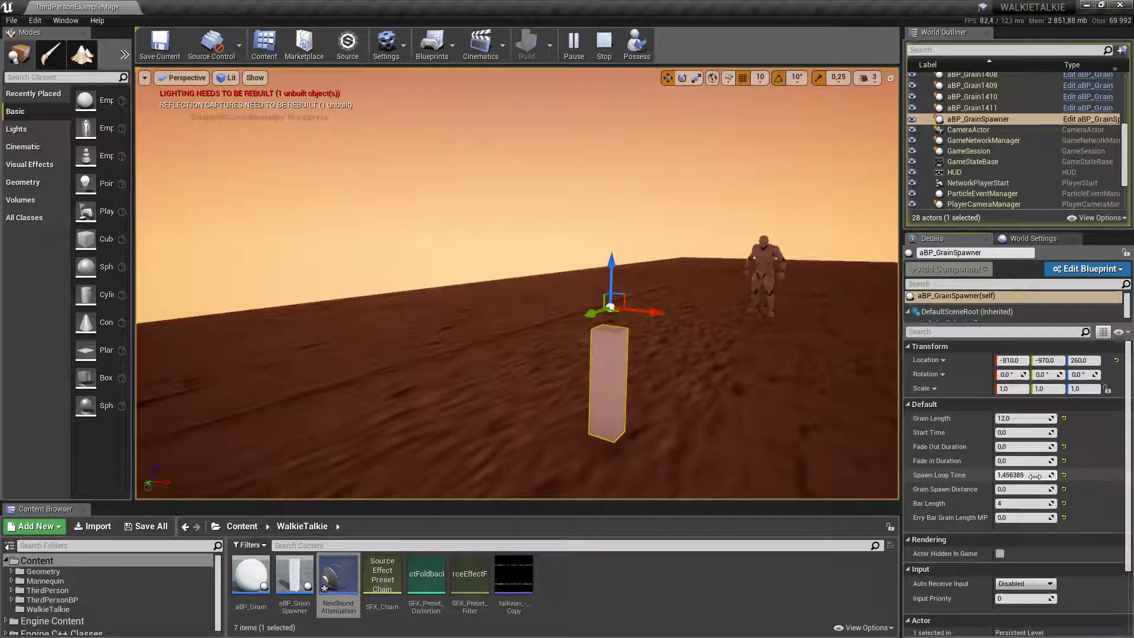
Set the spawner's Spawn Loop Time to 0,2, Bar Length to 8 and Erry Bar Grain Length MP to 4.
click(1021, 504)
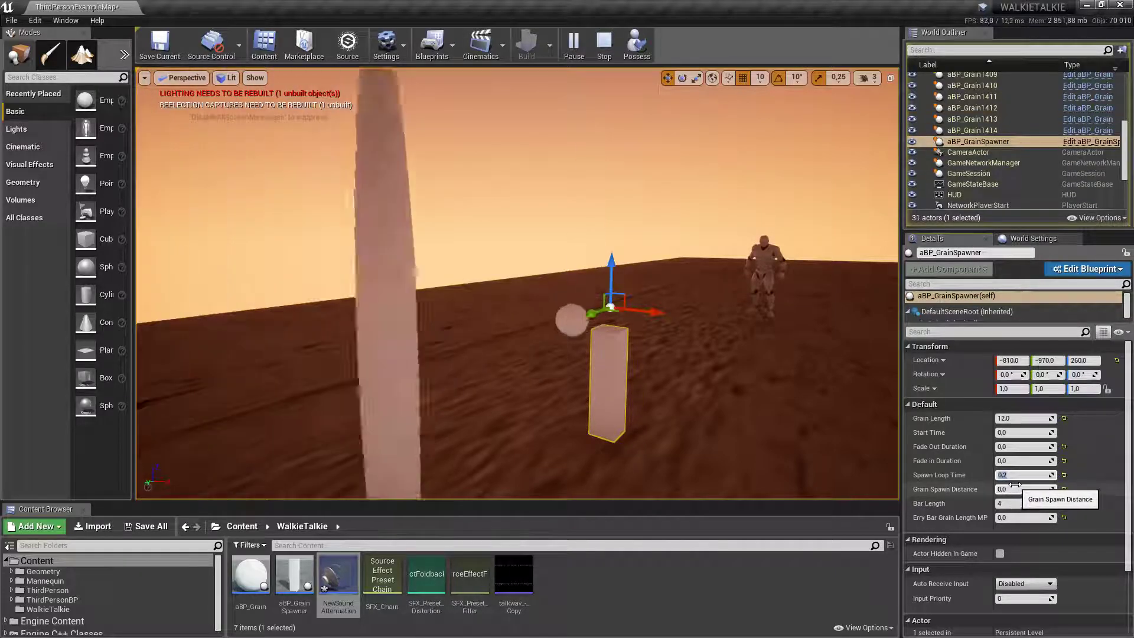
text(8)
click(1025, 518)
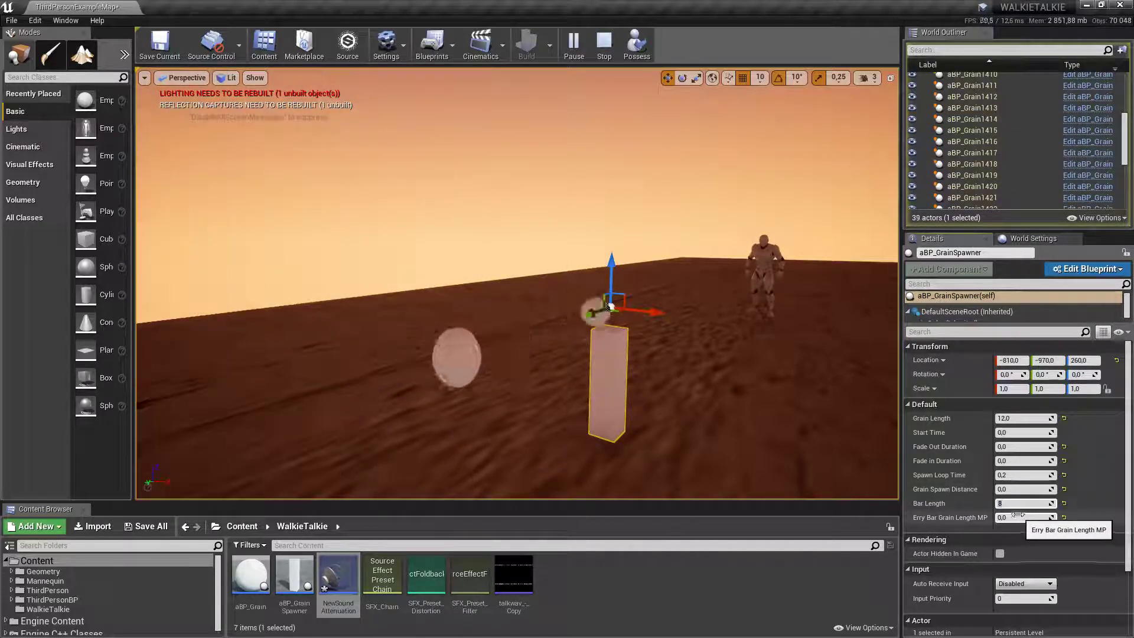
text(2,0)
text(4)
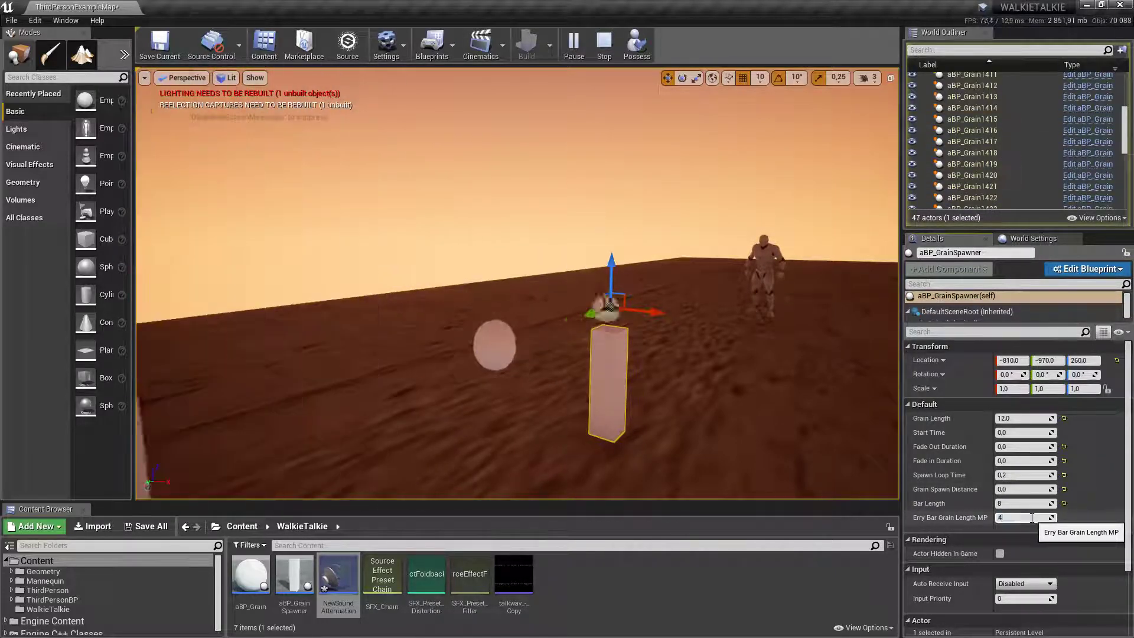
Set the grain spawner's Grain Length to 0,4.
click(1022, 418)
key(BackSpace)
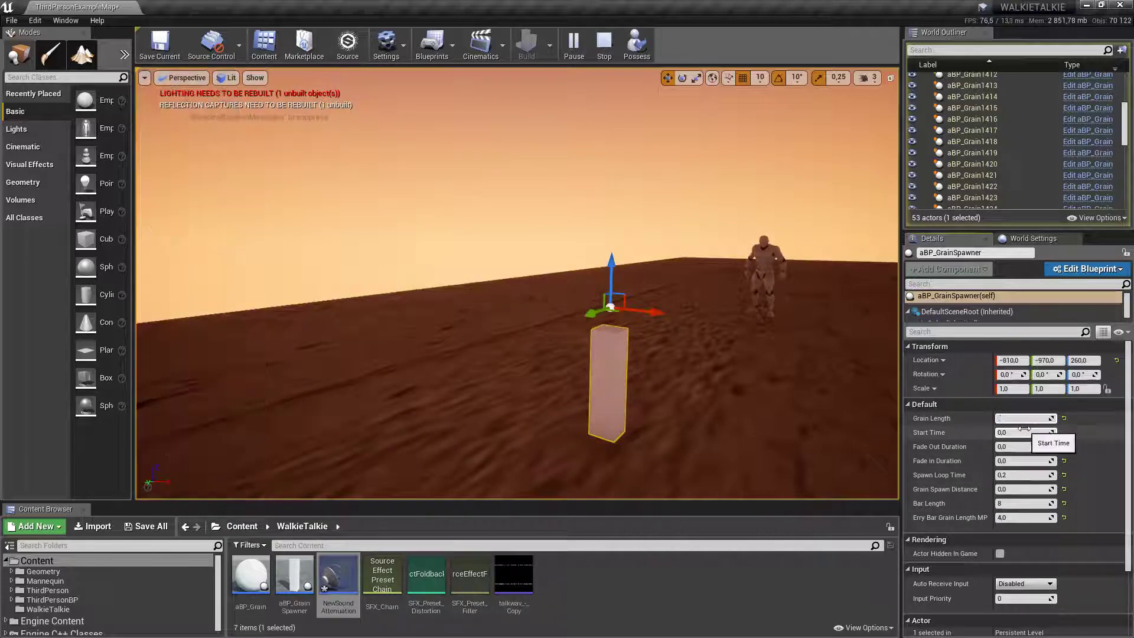
text(0,4)
key(Return)
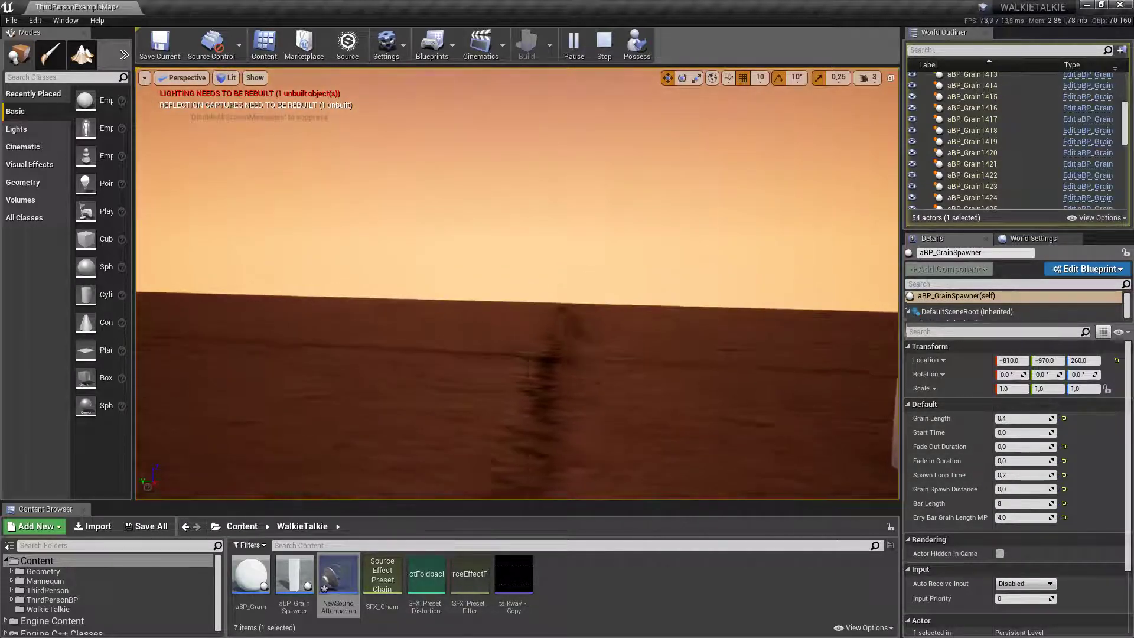